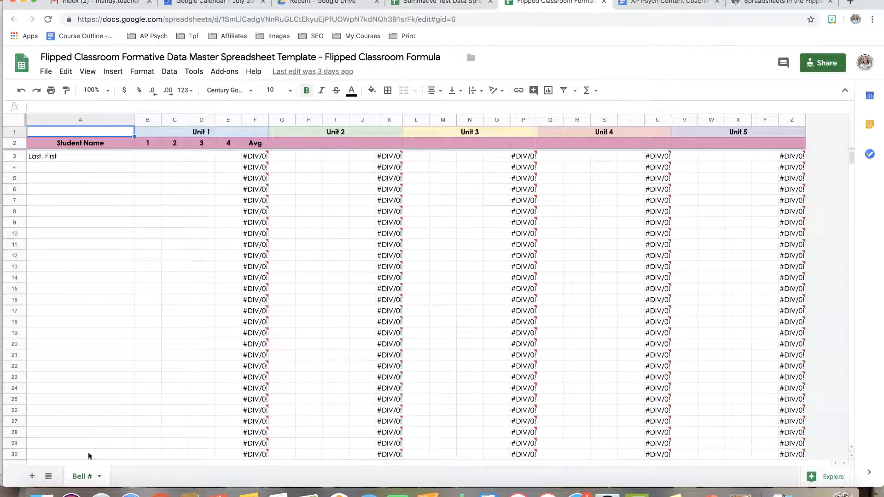
Step: Try duplicating the Bell # sheet and opening the original sheet's name for editing, and undo the duplication
{"action": "left_click", "coordinate": [99, 477]}
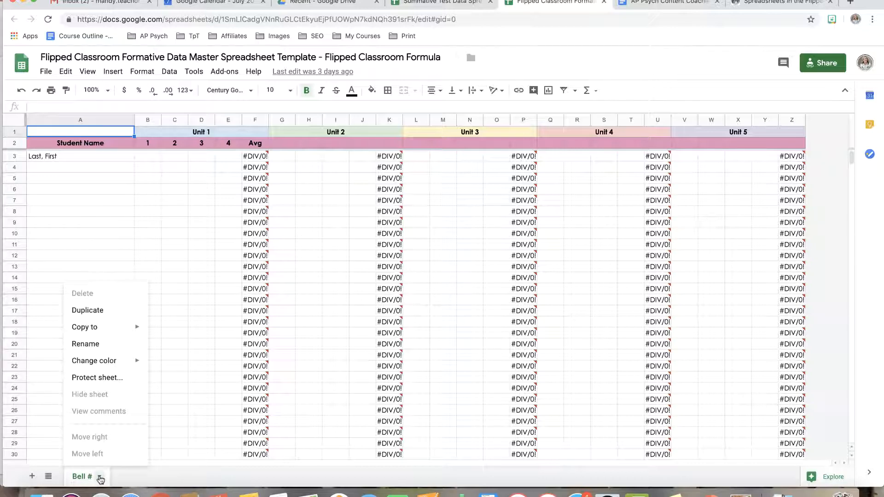
{"action": "left_click", "coordinate": [127, 317]}
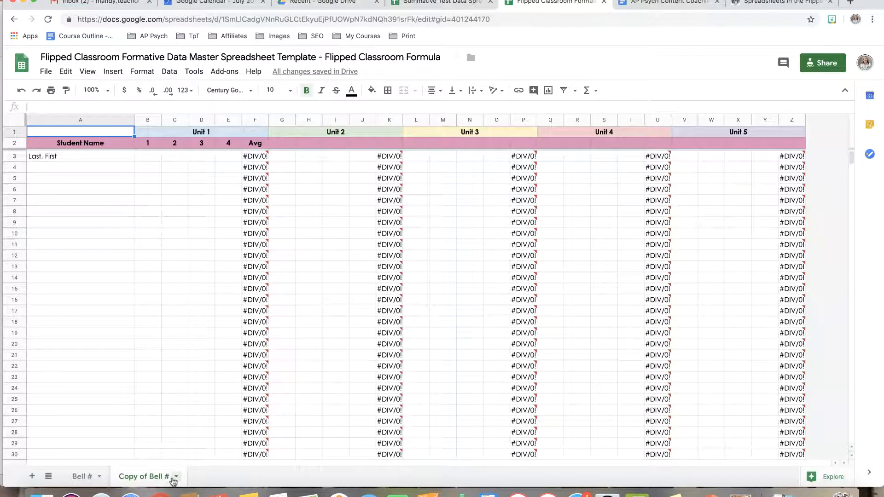
{"action": "left_click", "coordinate": [94, 479]}
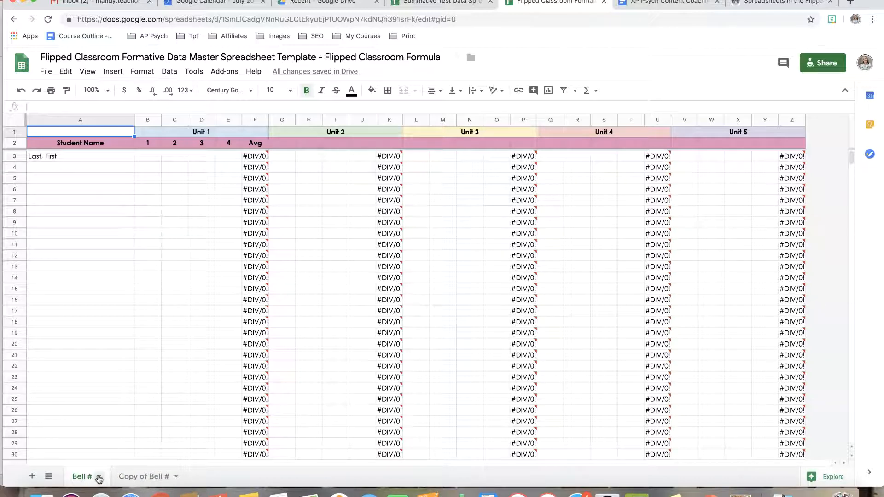
{"action": "left_click", "coordinate": [99, 478]}
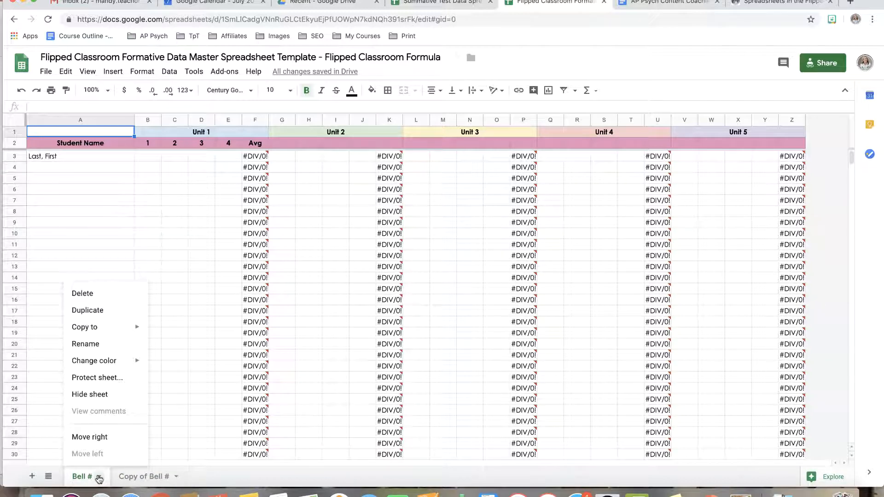
{"action": "left_click", "coordinate": [103, 347]}
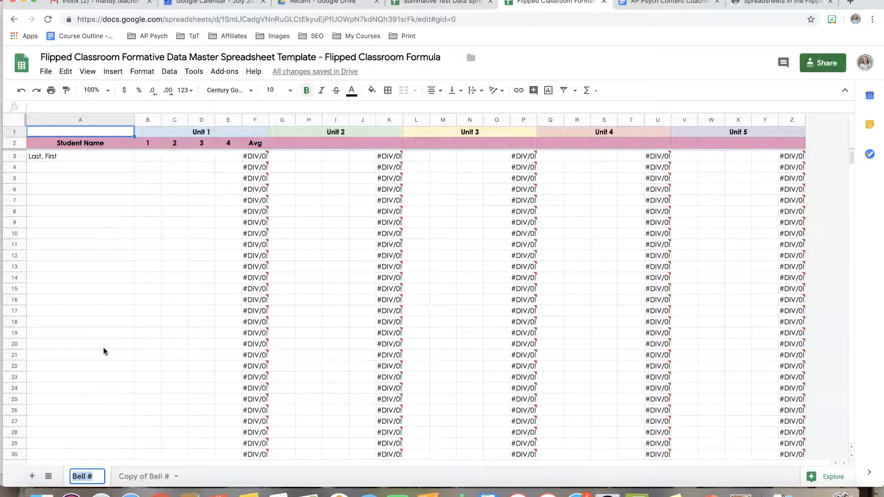
{"action": "left_click", "coordinate": [198, 472]}
{"action": "left_click", "coordinate": [21, 91]}
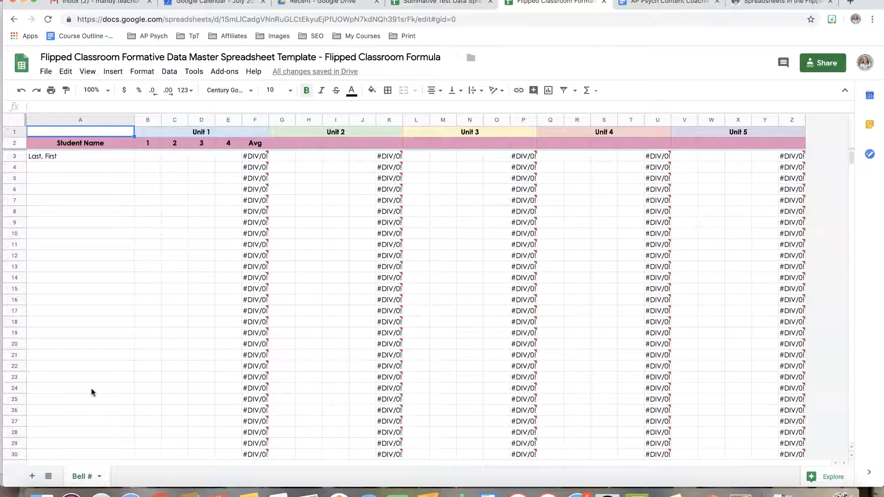
{"action": "left_click", "coordinate": [153, 145]}
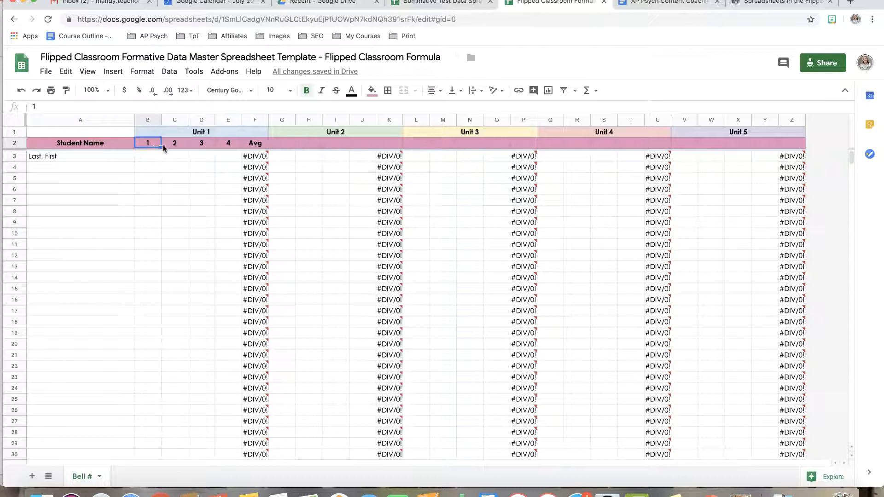
{"action": "mouse_move", "coordinate": [154, 144]}
{"action": "left_mouse_down"}
{"action": "mouse_move", "coordinate": [230, 146]}
{"action": "mouse_move", "coordinate": [145, 144]}
{"action": "left_mouse_up"}
{"action": "left_click", "coordinate": [168, 145]}
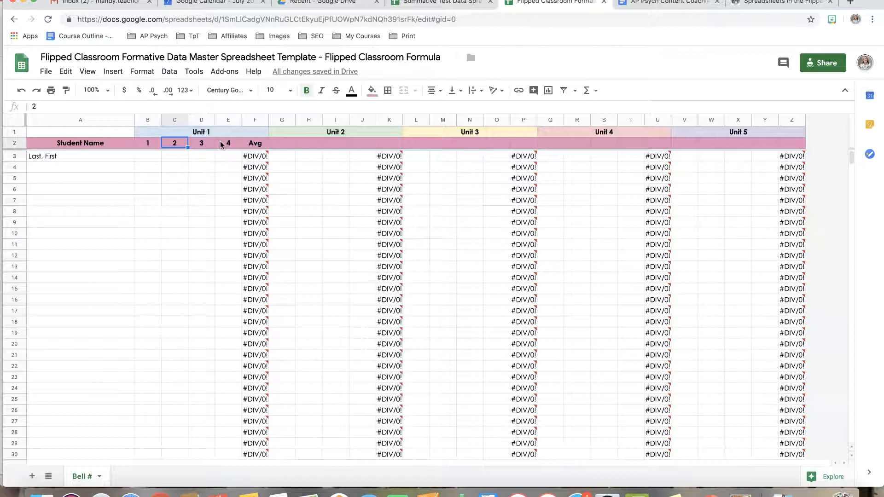
{"action": "left_click", "coordinate": [148, 144]}
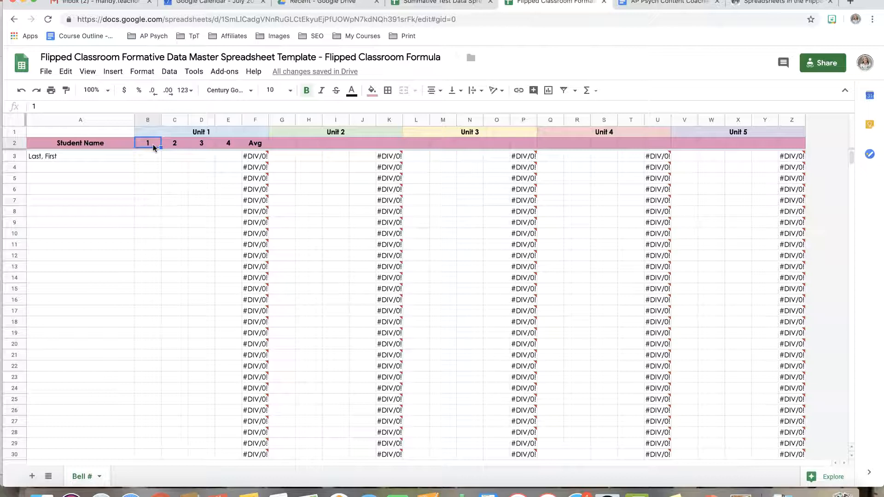
Step: Try font size 6 on the Unit 1 column headers 1 to 4, and undo the size change
{"action": "left_click_drag", "start_coordinate": [154, 147], "coordinate": [223, 141]}
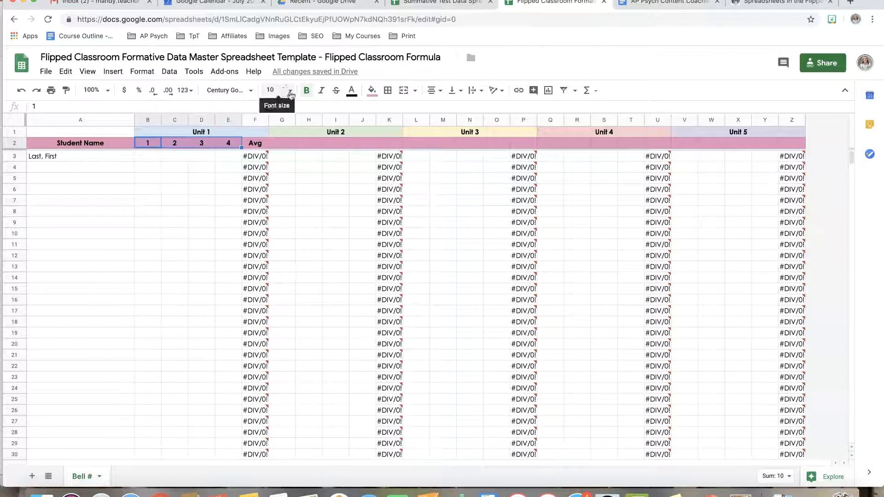
{"action": "left_click", "coordinate": [274, 89]}
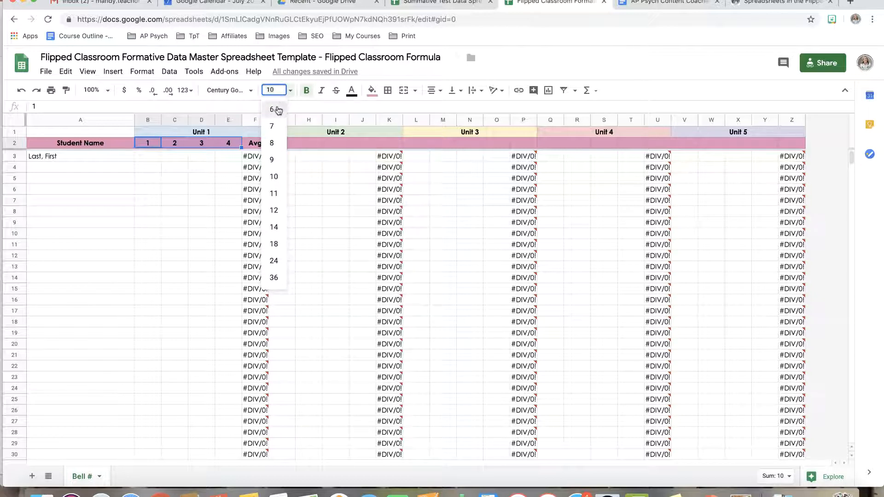
{"action": "left_click", "coordinate": [275, 109]}
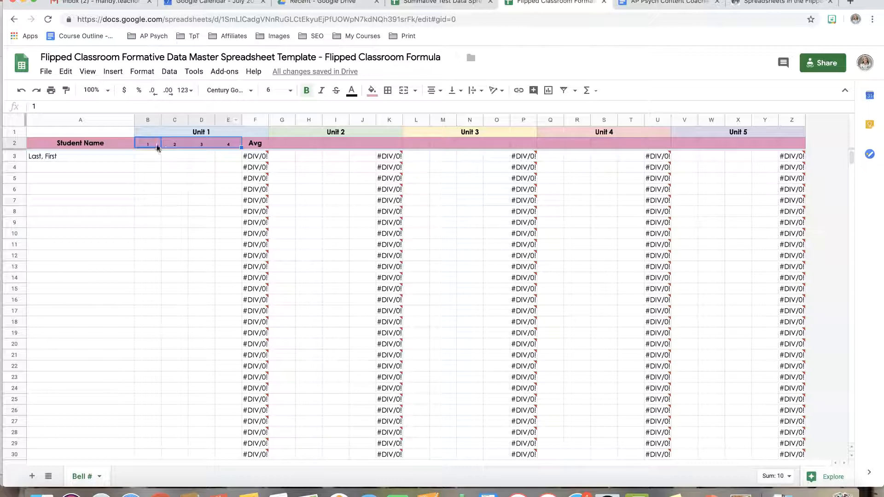
{"action": "left_click", "coordinate": [22, 90]}
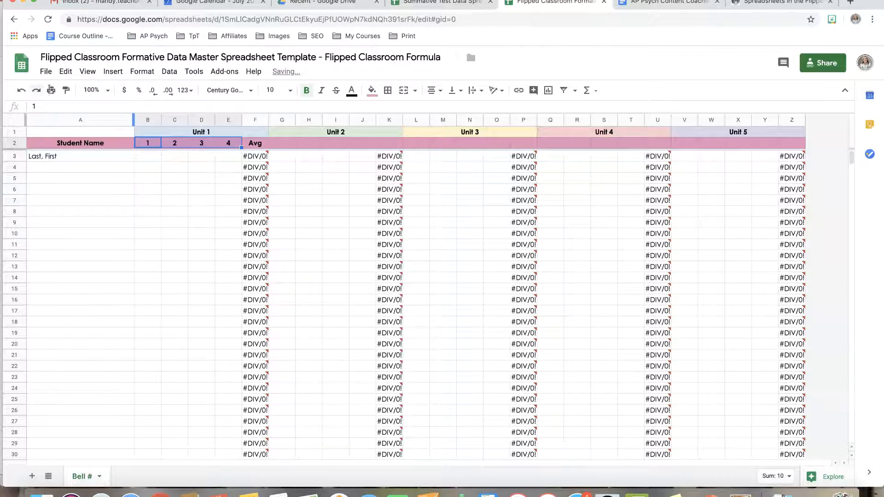
Step: Label the last column of Units 2, 3, 4 and 5 "Avg." in header row 2
{"action": "left_click", "coordinate": [148, 156]}
{"action": "mouse_move", "coordinate": [255, 224]}
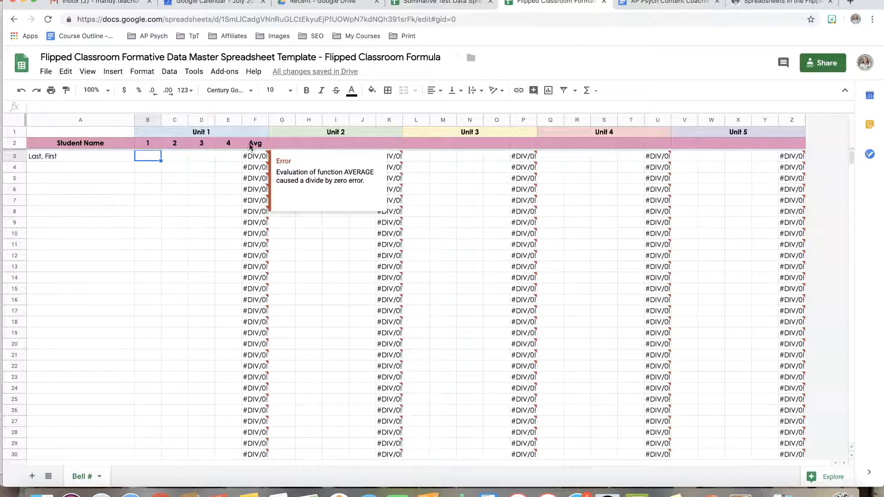
{"action": "left_click", "coordinate": [389, 143]}
{"action": "type", "text": "A"}
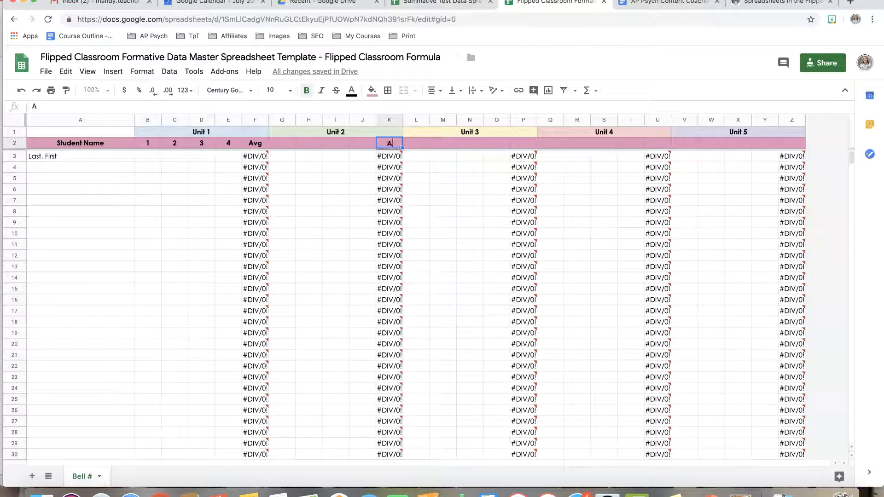
{"action": "type", "text": "vg."}
{"action": "left_click", "coordinate": [524, 144]}
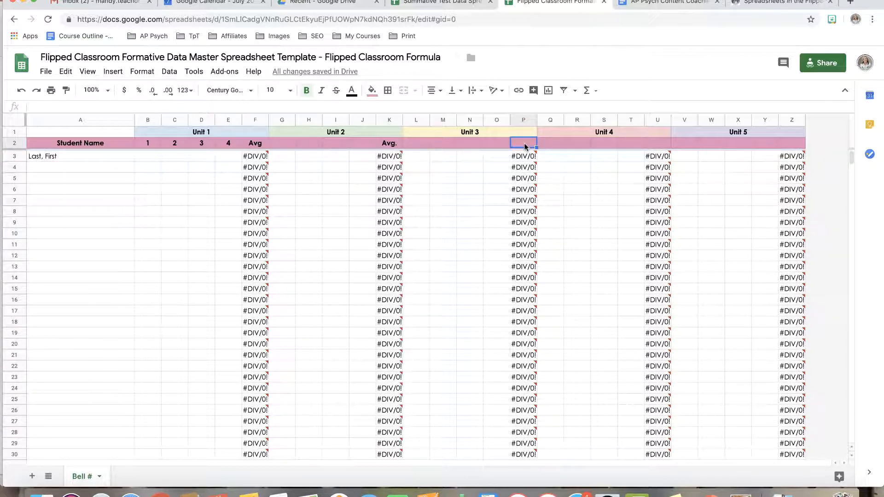
{"action": "type", "text": "Avg."}
{"action": "left_click", "coordinate": [652, 144]}
{"action": "type", "text": "Avg."}
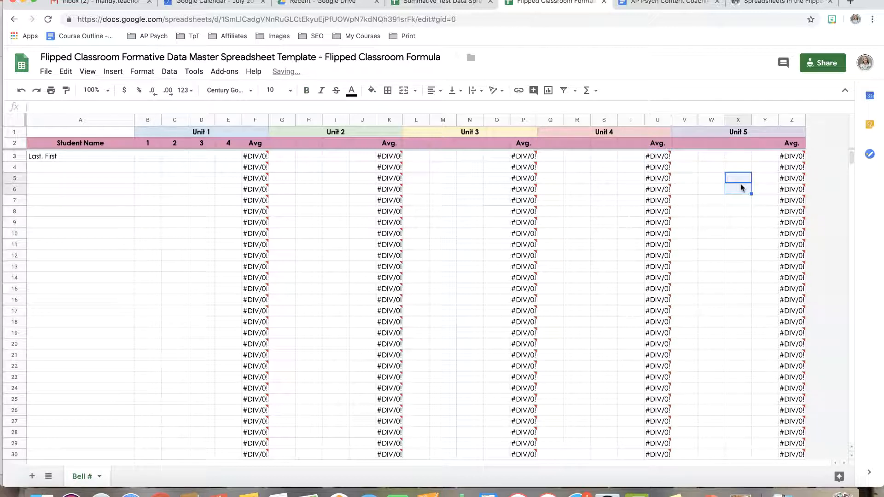
Step: Examine the Unit 1 average formulas for the first student's row and for column 1 in the Averages row, with the cells they cover
{"action": "left_click", "coordinate": [156, 157]}
{"action": "left_click_drag", "start_coordinate": [189, 161], "coordinate": [225, 160]}
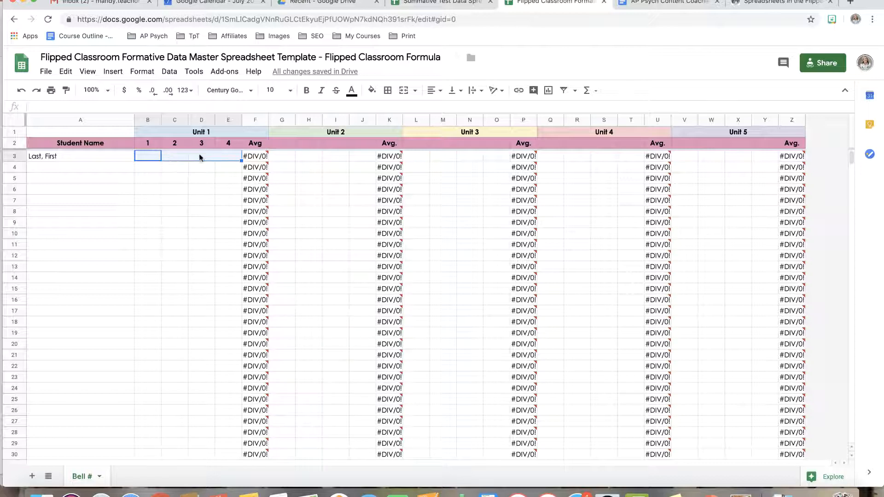
{"action": "left_click", "coordinate": [251, 158]}
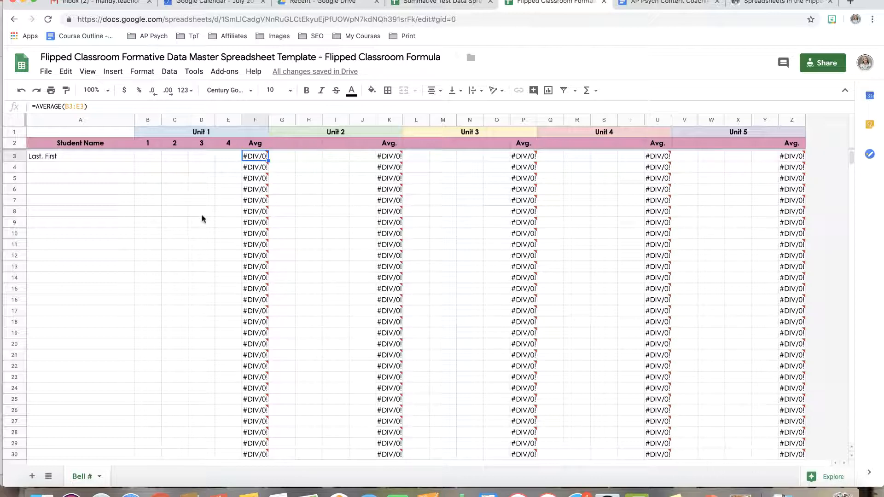
{"action": "scroll", "coordinate": [201, 219], "scroll_direction": "down", "scroll_amount": 5}
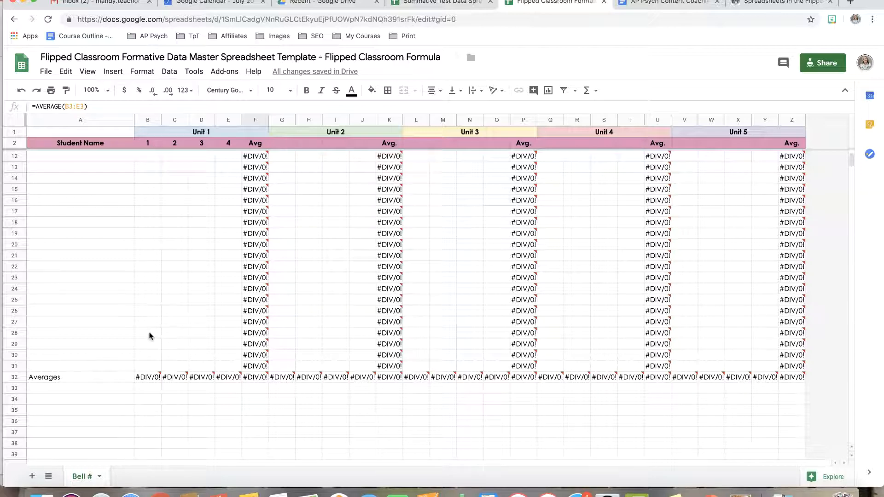
{"action": "left_click", "coordinate": [150, 379]}
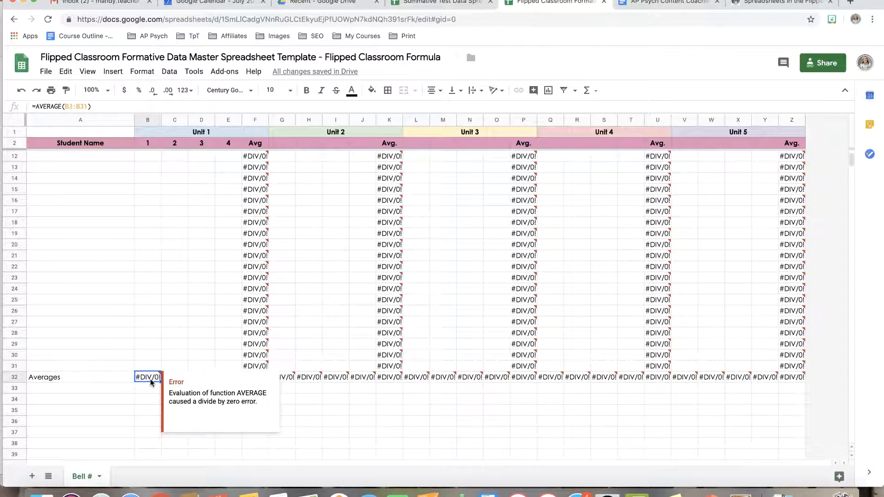
{"action": "scroll", "coordinate": [150, 379], "scroll_direction": "up", "scroll_amount": 5}
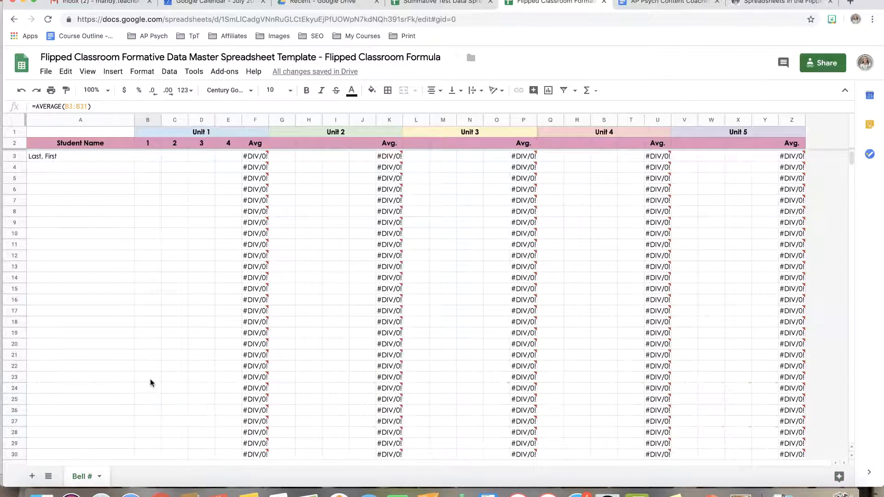
{"action": "left_click_drag", "start_coordinate": [141, 159], "coordinate": [149, 401]}
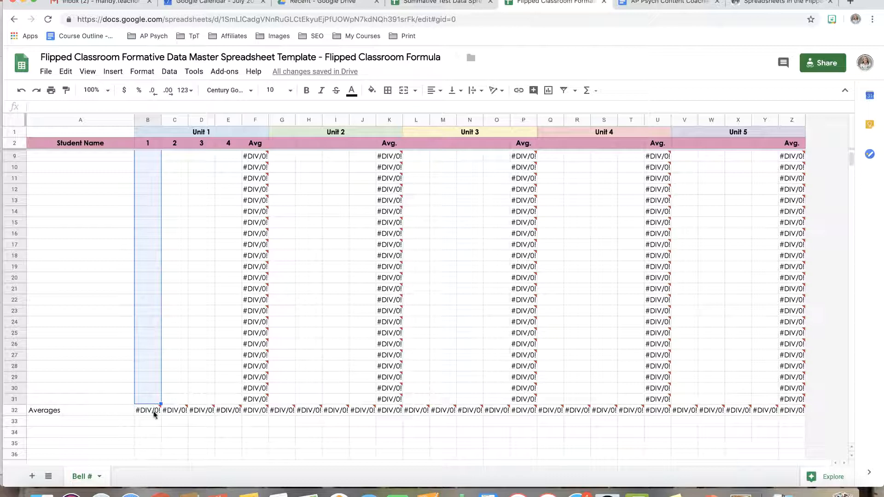
{"action": "left_click", "coordinate": [153, 411]}
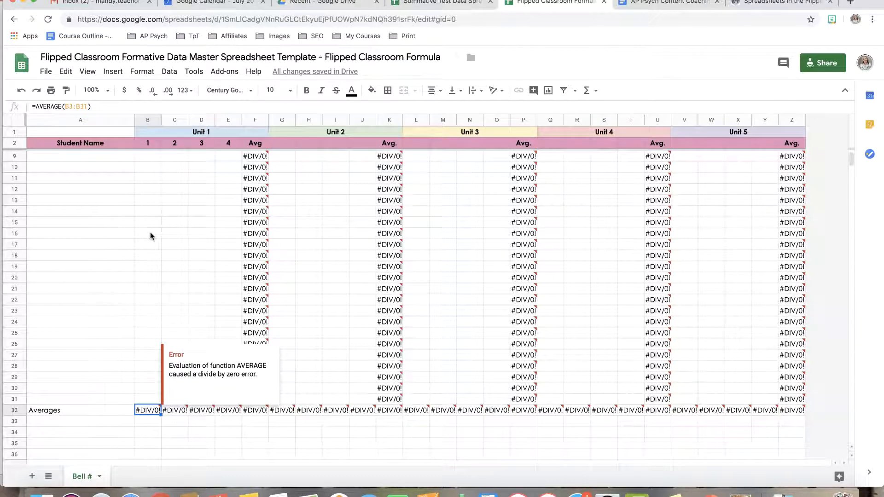
Step: Enter the sample scores 56, 78 and 90 for the first student in Unit 1 columns 1 to 3
{"action": "scroll", "coordinate": [150, 232], "scroll_direction": "up", "scroll_amount": 3}
{"action": "left_click", "coordinate": [147, 157]}
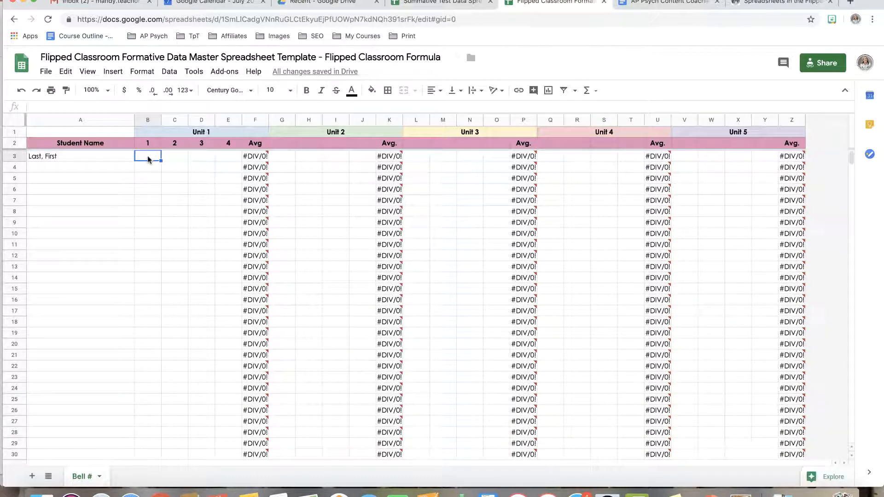
{"action": "type", "text": "56"}
{"action": "key", "text": "Tab"}
{"action": "type", "text": "78"}
{"action": "key", "text": "Tab"}
{"action": "type", "text": "90"}
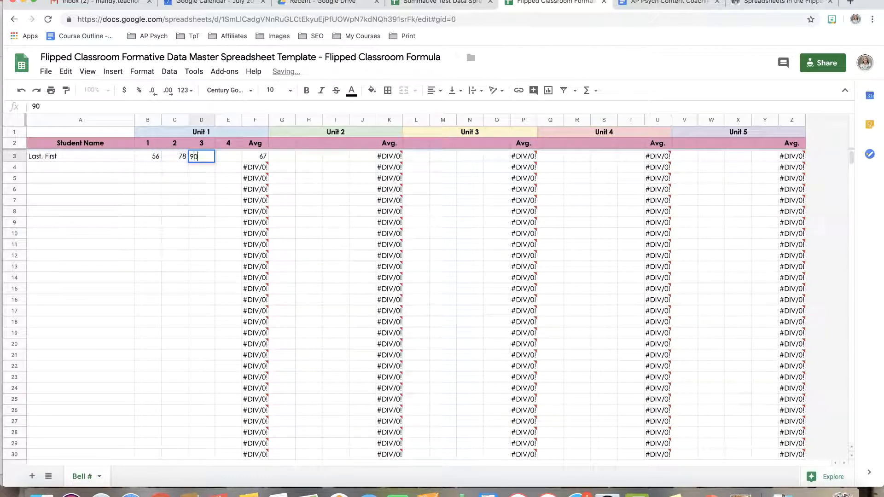
{"action": "key", "text": "Tab"}
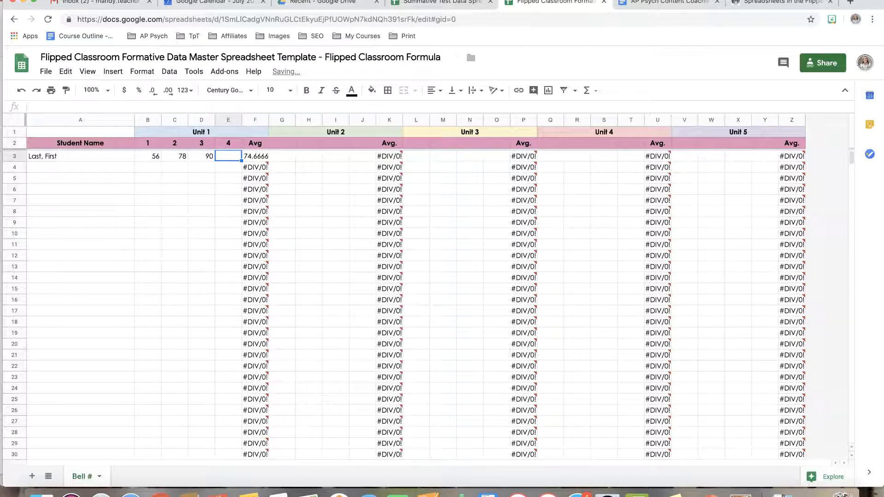
Step: Enter the sample scores 70, 42 and 99 in Unit 1 column 1 for rows 4 to 6 and check the Averages row
{"action": "left_click", "coordinate": [147, 167]}
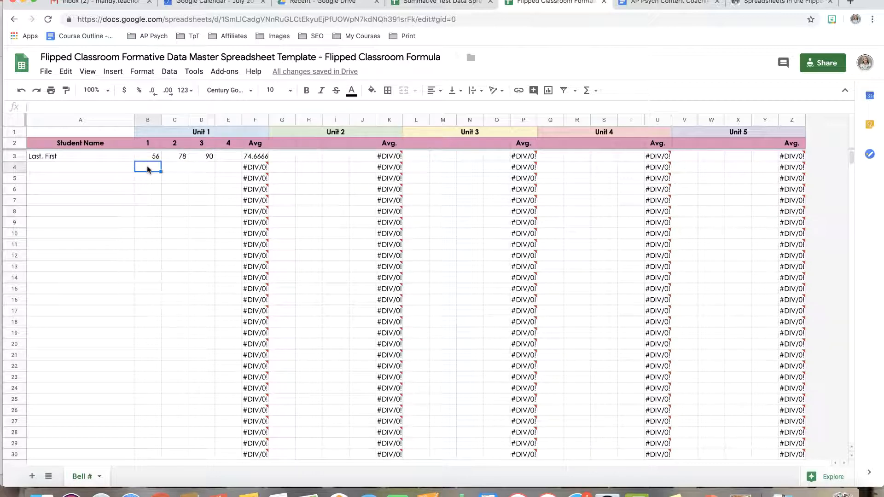
{"action": "type", "text": "70"}
{"action": "key", "text": "Return"}
{"action": "type", "text": "42"}
{"action": "key", "text": "Return"}
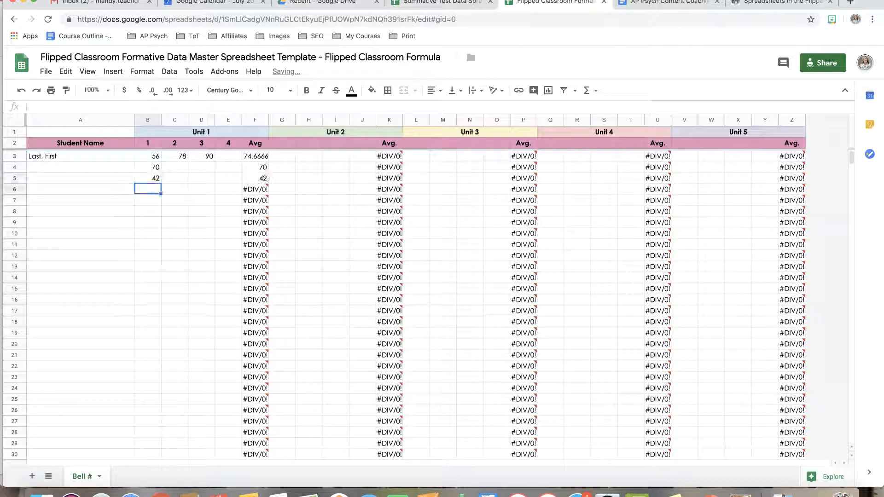
{"action": "type", "text": "99"}
{"action": "key", "text": "Return"}
{"action": "scroll", "coordinate": [154, 250], "scroll_direction": "down", "scroll_amount": 5}
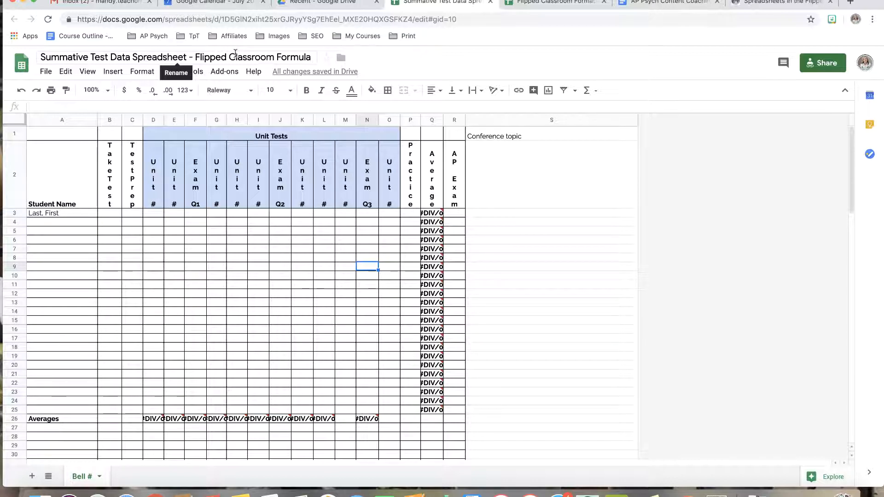
Step: Review the student name cells in rows 3 to 25 and the Bell # sheet options in the Summative Test Data Spreadsheet
{"action": "left_click", "coordinate": [64, 214]}
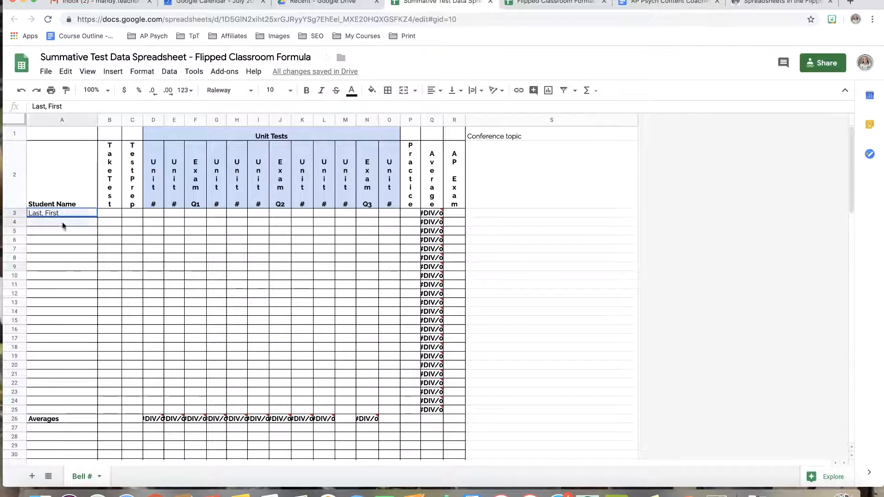
{"action": "left_click_drag", "start_coordinate": [63, 226], "coordinate": [72, 411]}
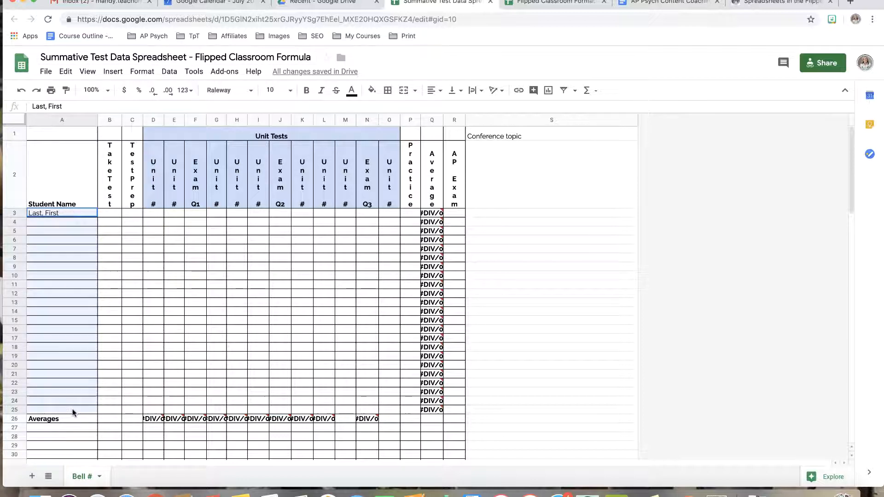
{"action": "left_click", "coordinate": [76, 356]}
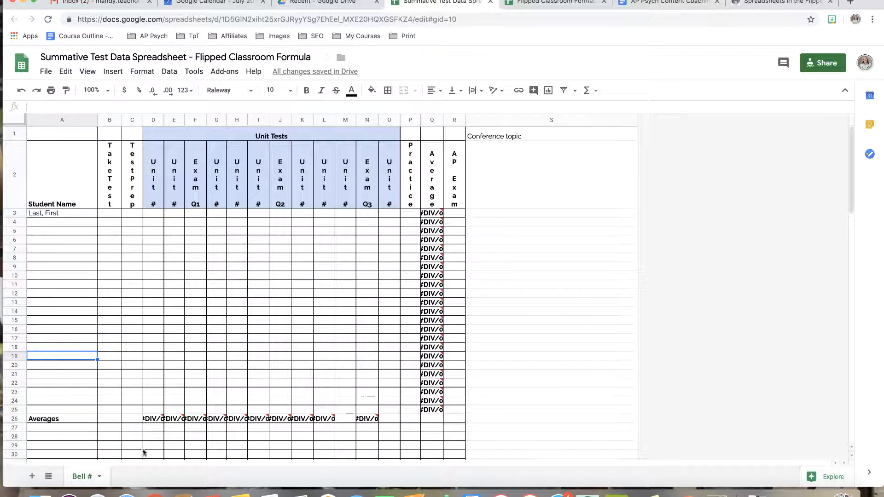
{"action": "left_click", "coordinate": [99, 477]}
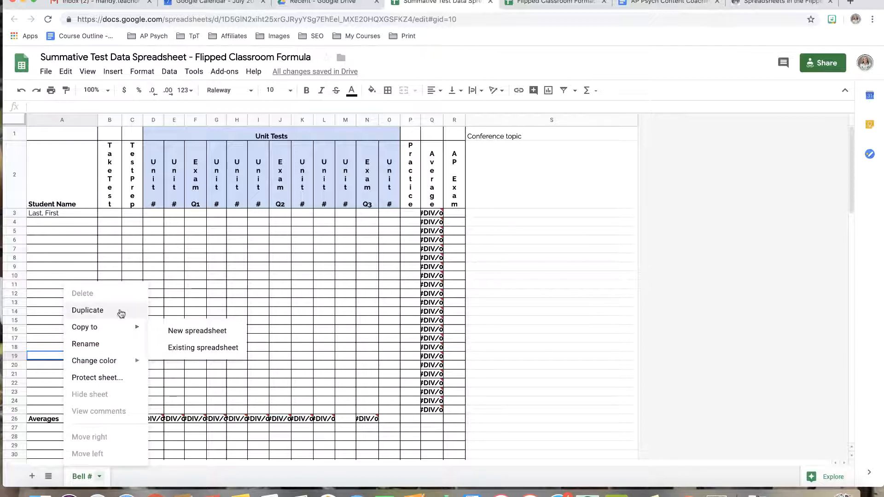
{"action": "left_click", "coordinate": [211, 295]}
{"action": "left_click_drag", "start_coordinate": [76, 221], "coordinate": [79, 416]}
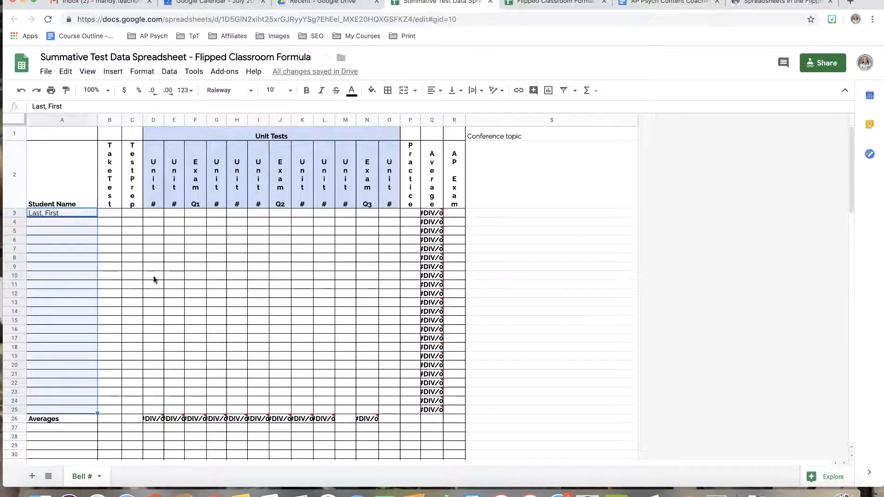
Step: Review the Take Test and Test Prep columns of the student rows in the Summative Test Data Spreadsheet
{"action": "left_click", "coordinate": [153, 276]}
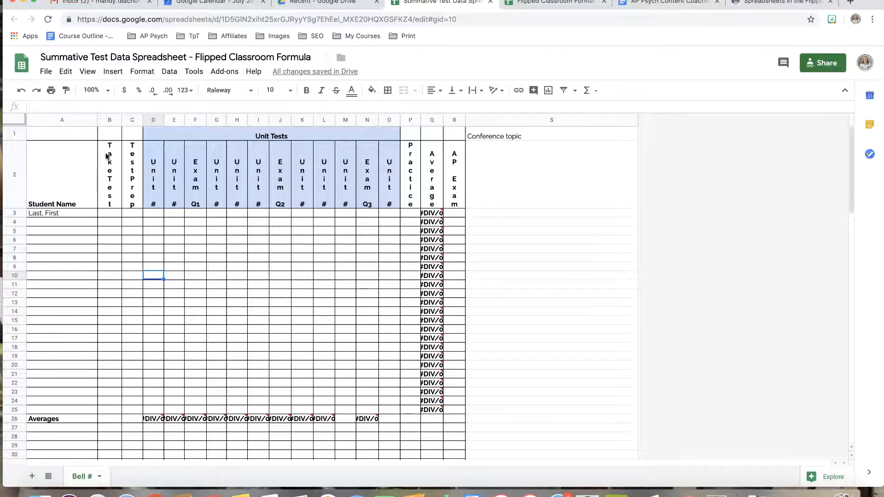
{"action": "left_click", "coordinate": [107, 213]}
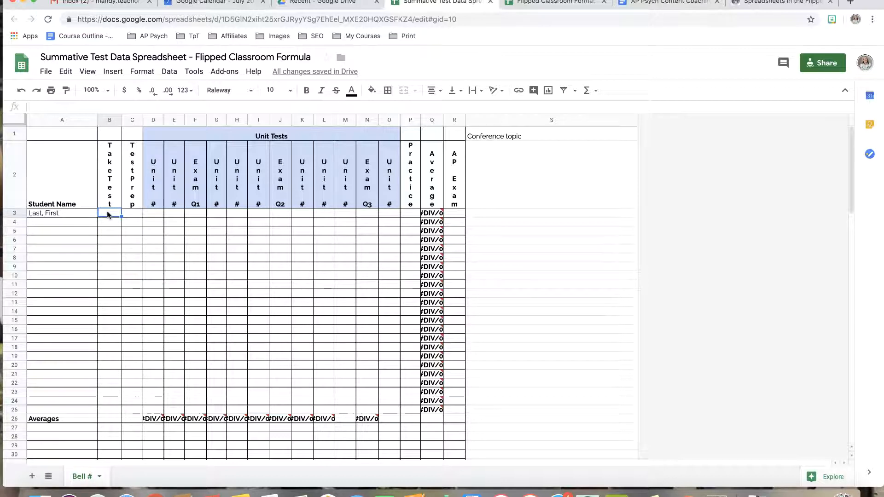
{"action": "left_click", "coordinate": [111, 230]}
{"action": "left_click", "coordinate": [112, 257]}
{"action": "left_click", "coordinate": [110, 321]}
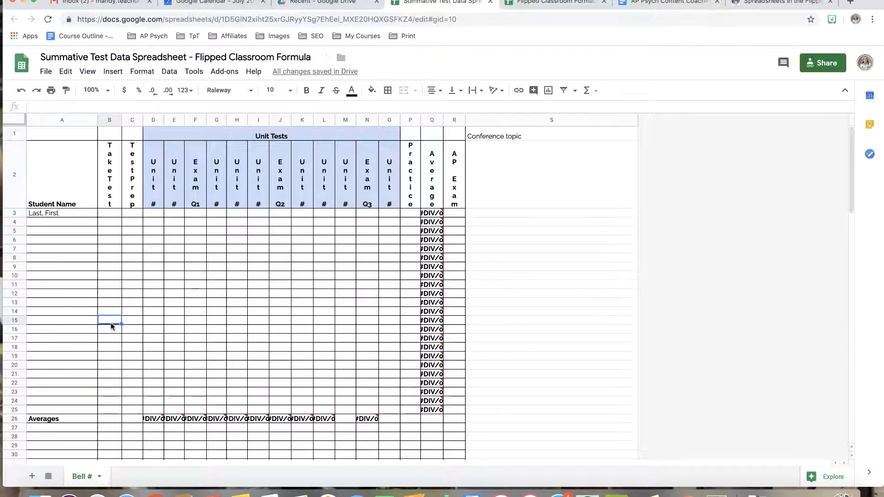
{"action": "left_click", "coordinate": [136, 214]}
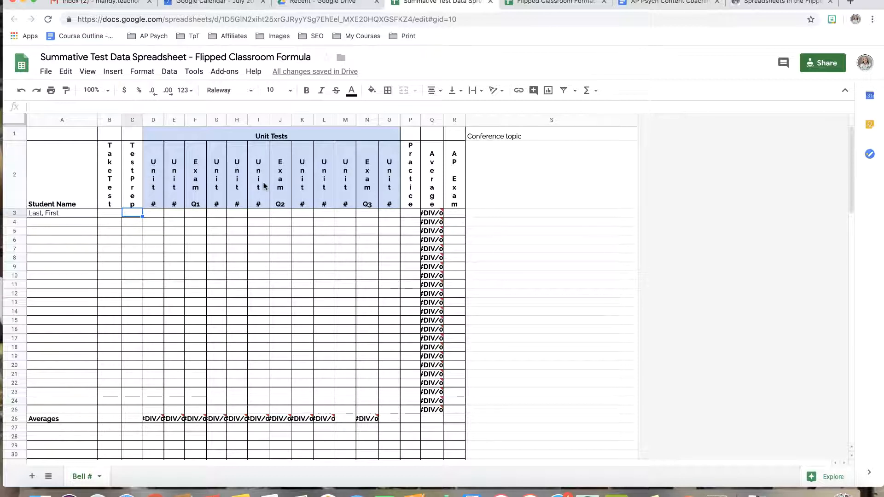
Step: Insert one column to the right of the first Unit # column under Unit Tests
{"action": "left_click", "coordinate": [159, 180]}
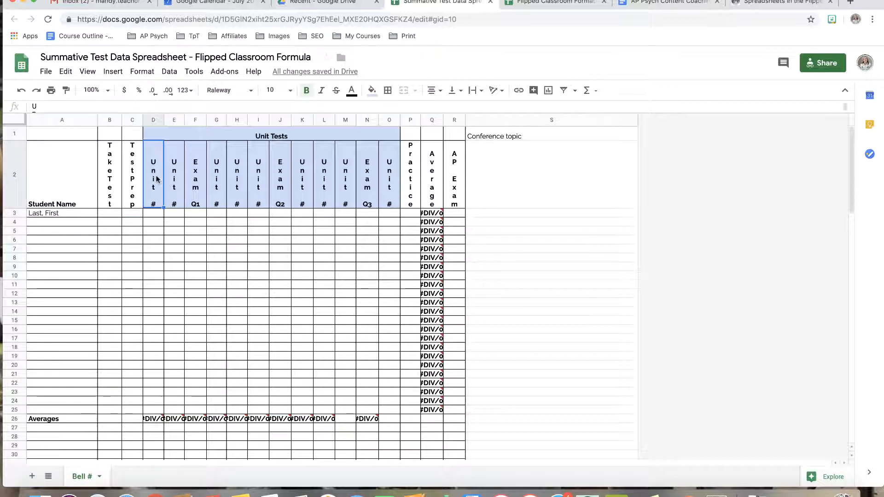
{"action": "right_click", "coordinate": [157, 120]}
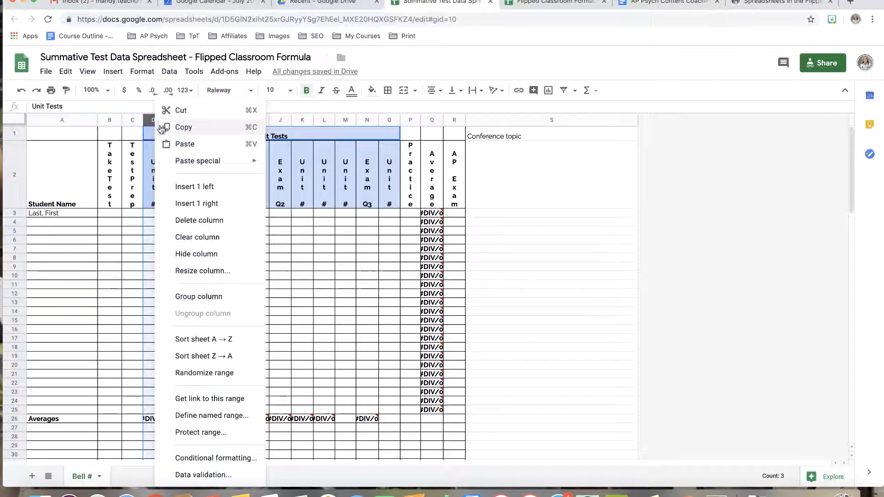
{"action": "left_click", "coordinate": [188, 203]}
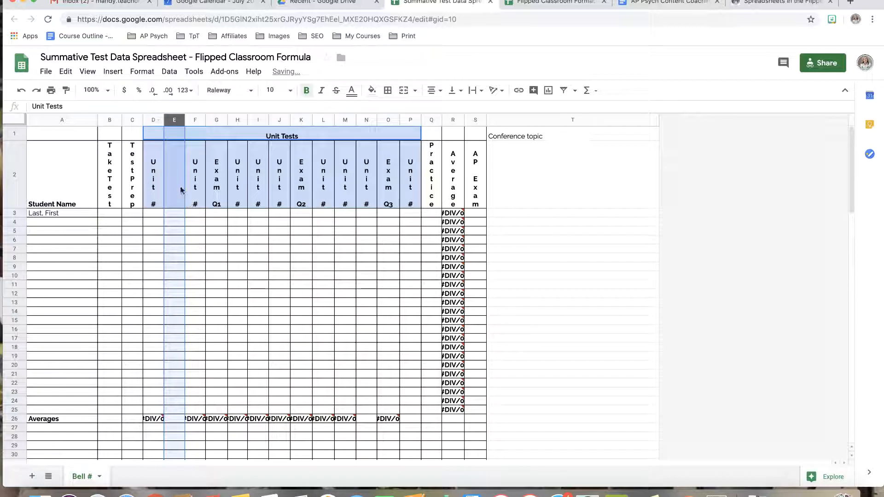
Step: Enter the header "Unit 4" in row 2 of the new blank column E, leaving the student row below it empty
{"action": "double_click", "coordinate": [176, 166]}
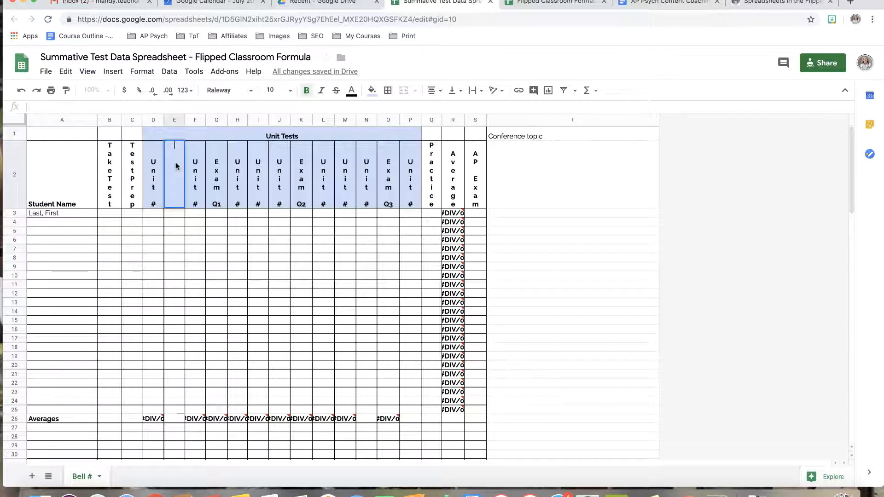
{"action": "type", "text": "U"}
{"action": "type", "text": "ni"}
{"action": "key", "text": "Return"}
{"action": "type", "text": "t"}
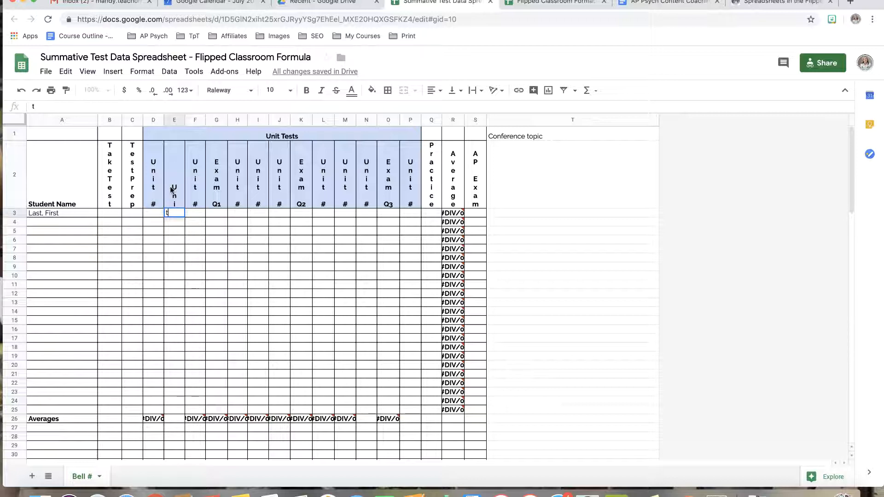
{"action": "key", "text": "BackSpace"}
{"action": "left_click", "coordinate": [174, 203]}
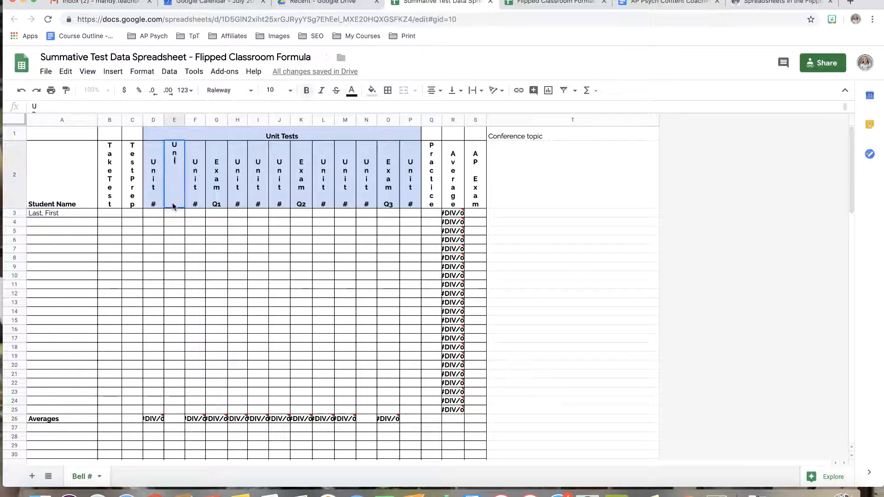
{"action": "double_click", "coordinate": [179, 166]}
{"action": "type", "text": "t 4"}
{"action": "key", "text": "Tab"}
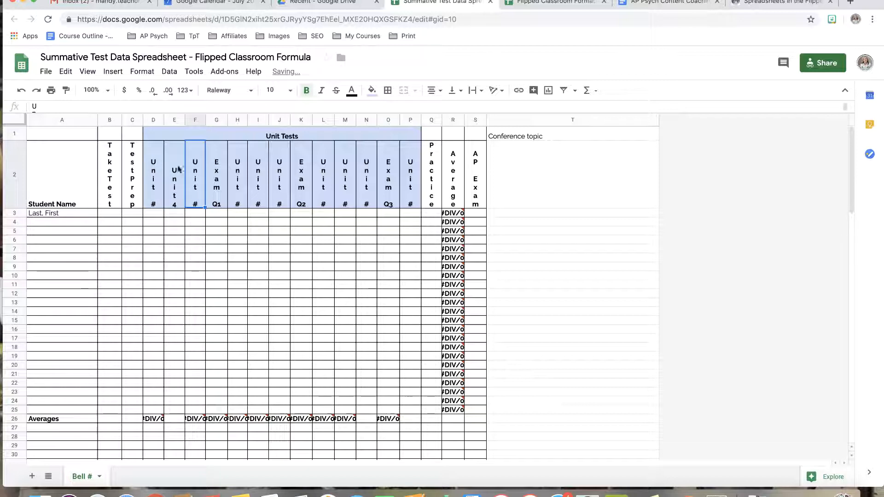
Step: Undo the Unit 4 header entry and the column insertion under Unit Tests
{"action": "left_click", "coordinate": [183, 202]}
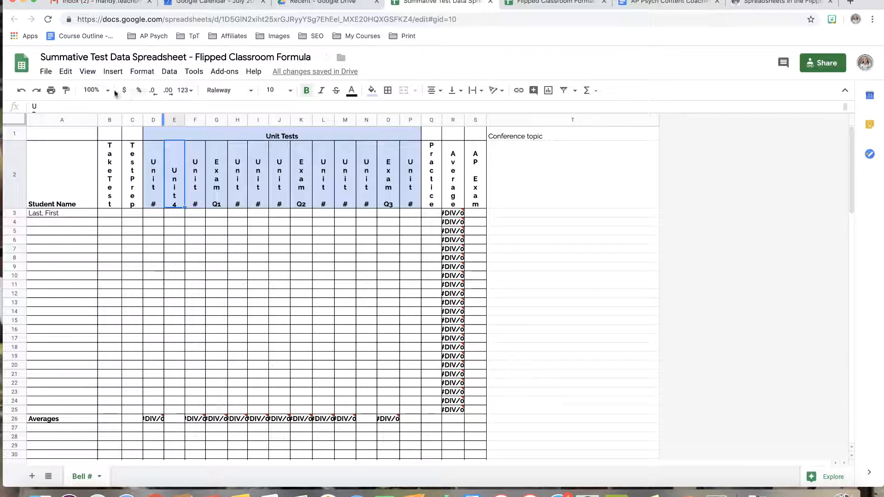
{"action": "left_click", "coordinate": [22, 90]}
{"action": "left_click", "coordinate": [21, 90]}
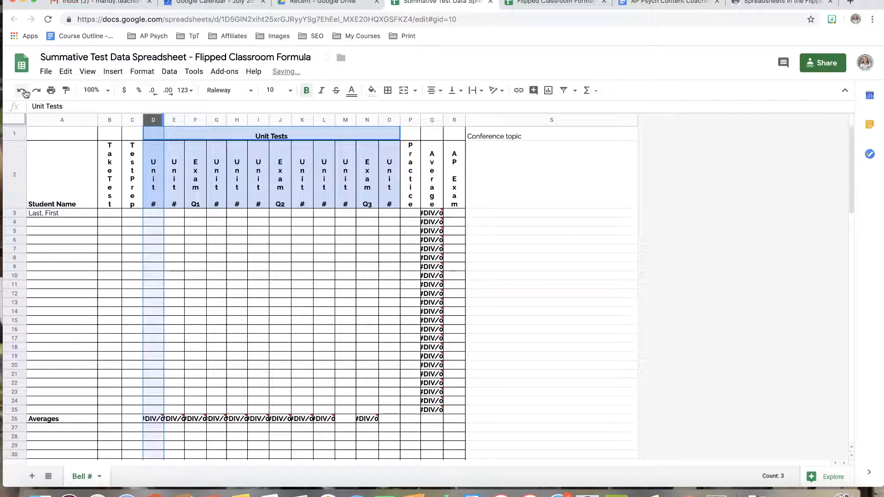
Step: Review the unit test score cells and the Practice column for the student rows
{"action": "left_click", "coordinate": [270, 271]}
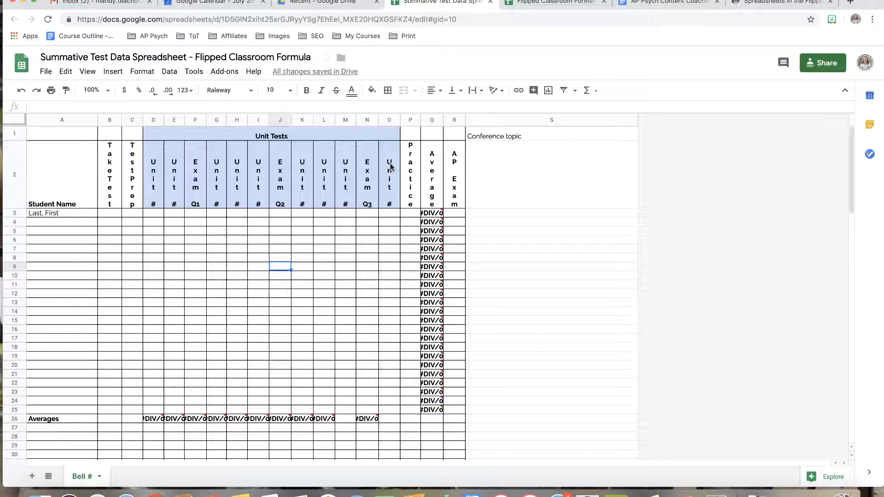
{"action": "left_click", "coordinate": [410, 214]}
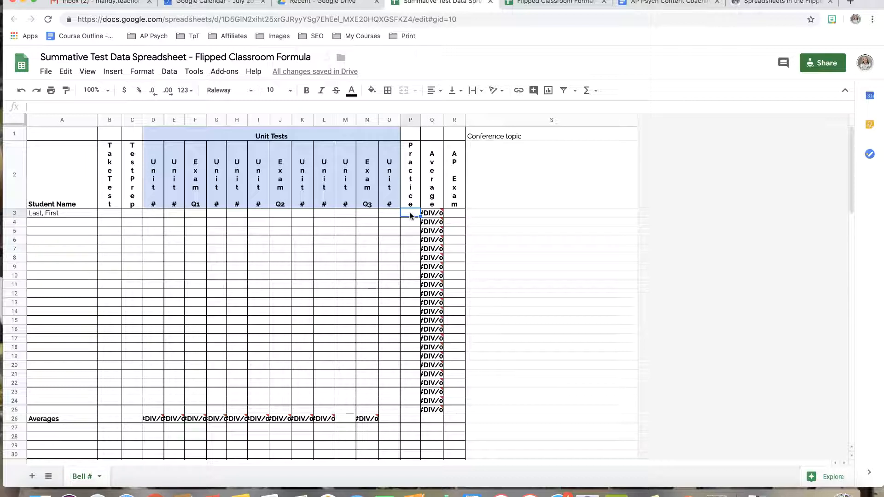
{"action": "left_click", "coordinate": [307, 238]}
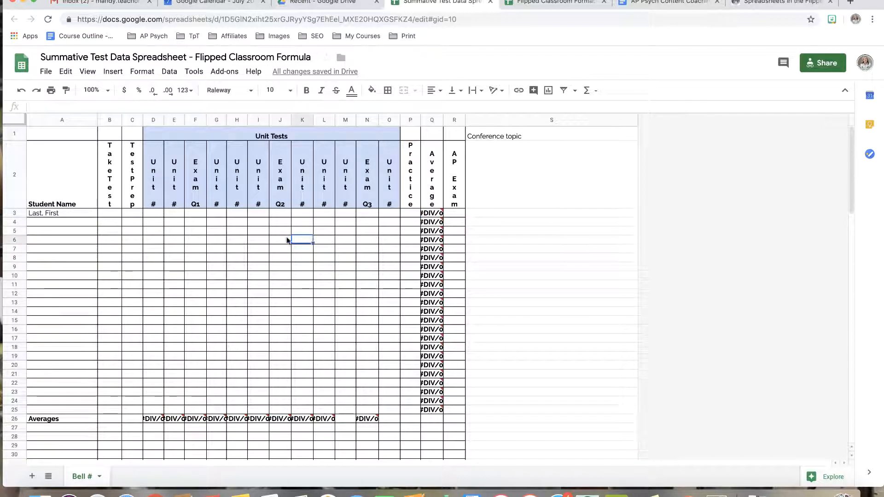
{"action": "left_click", "coordinate": [250, 233]}
{"action": "left_click", "coordinate": [236, 233]}
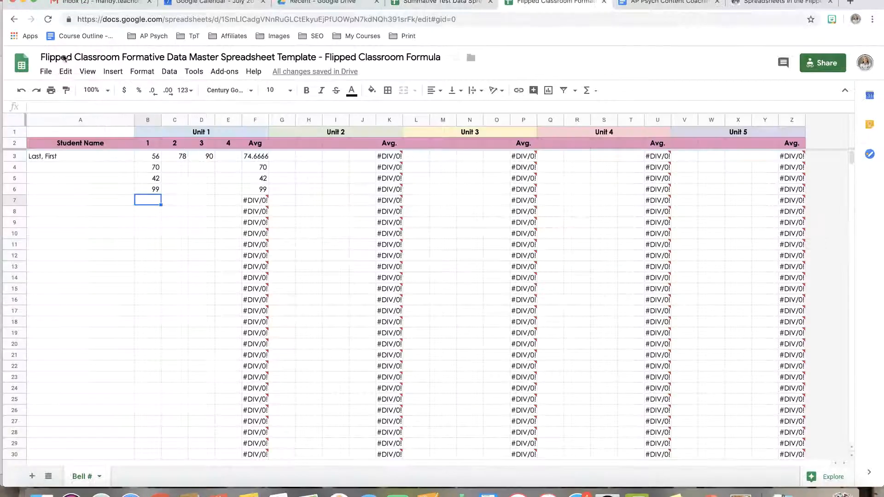
Step: Undo all the sample score entries in Unit 1 of the Formative Data Master Spreadsheet and look over the cleared sheet
{"action": "left_click", "coordinate": [22, 90]}
{"action": "left_click", "coordinate": [21, 91]}
{"action": "left_click", "coordinate": [22, 91]}
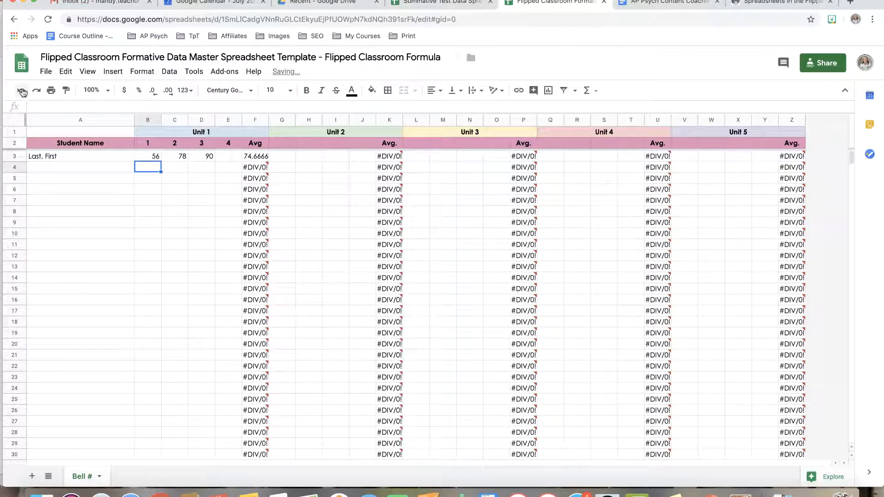
{"action": "left_click", "coordinate": [21, 91]}
{"action": "left_click", "coordinate": [22, 91]}
{"action": "left_click", "coordinate": [22, 90]}
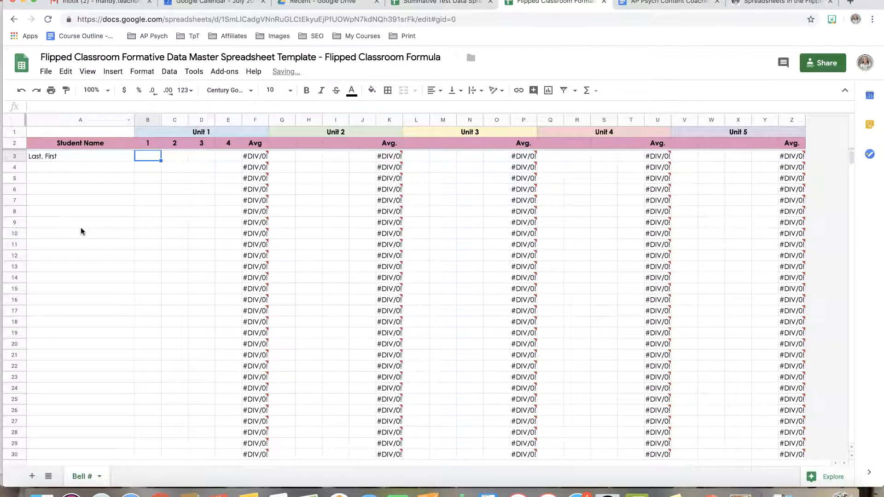
{"action": "scroll", "coordinate": [81, 230], "scroll_direction": "down", "scroll_amount": 5}
{"action": "scroll", "coordinate": [81, 231], "scroll_direction": "up", "scroll_amount": 5}
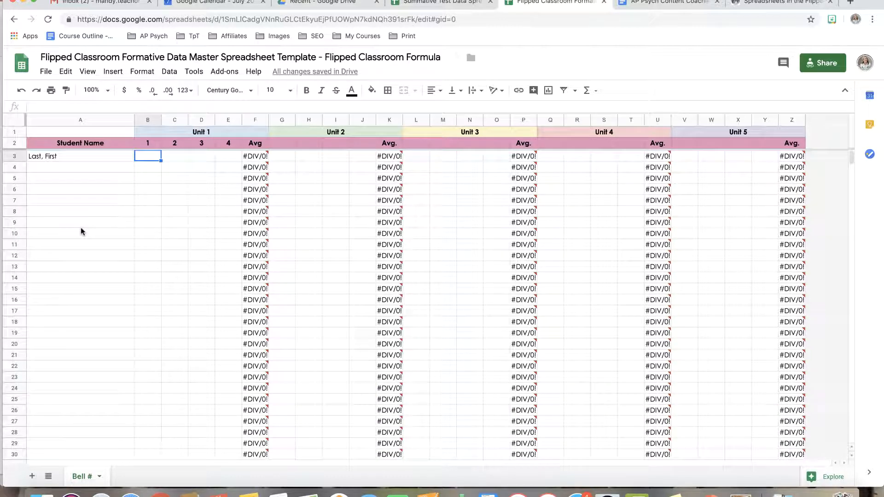